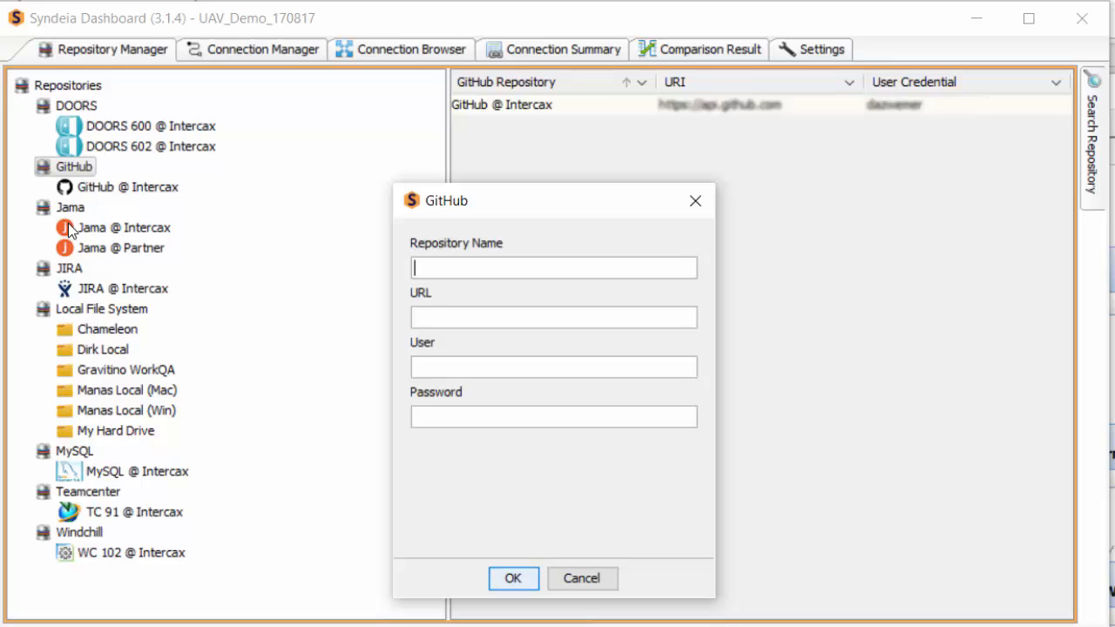
- Cancel the new GitHub repository form, expand the Software package in the connection manager, and load the GitHub @ Intercax repository
click(582, 585)
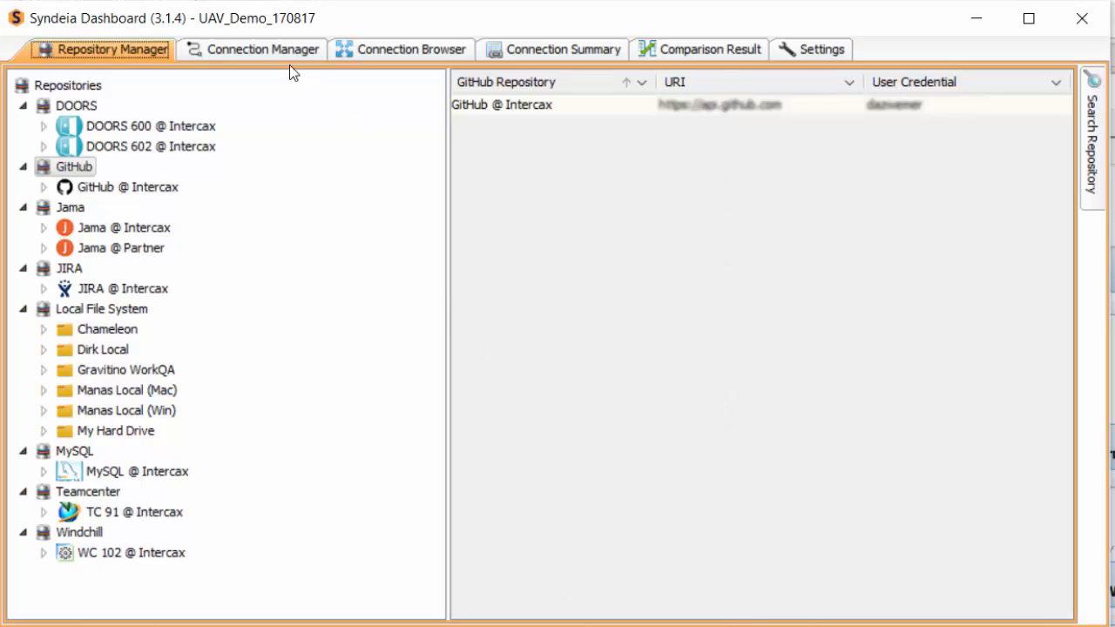
key(ctrl+Tab)
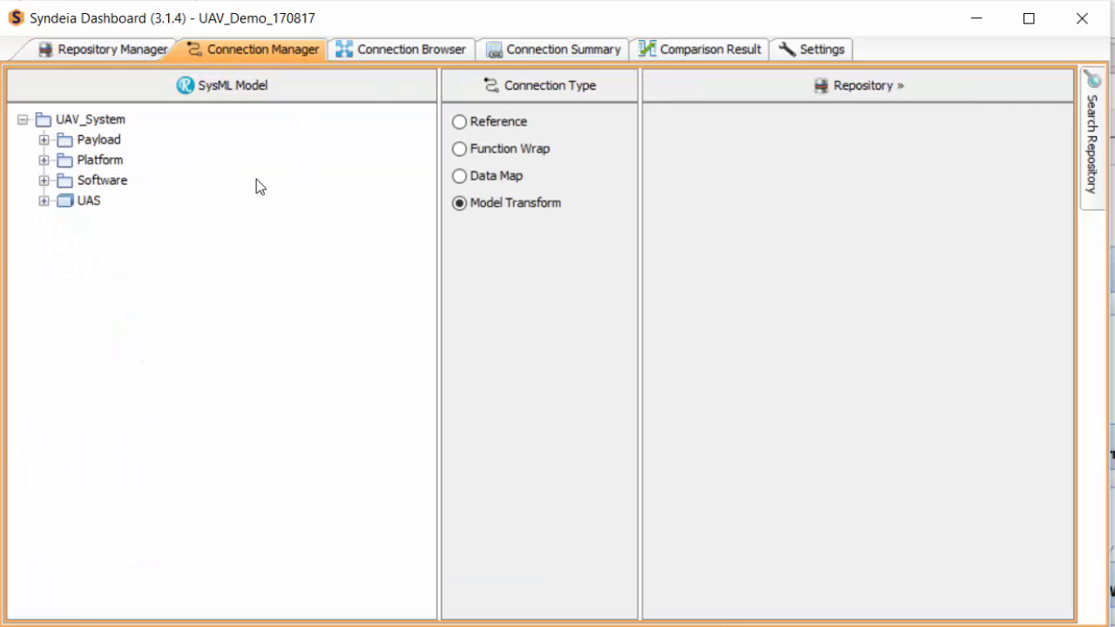
click(43, 180)
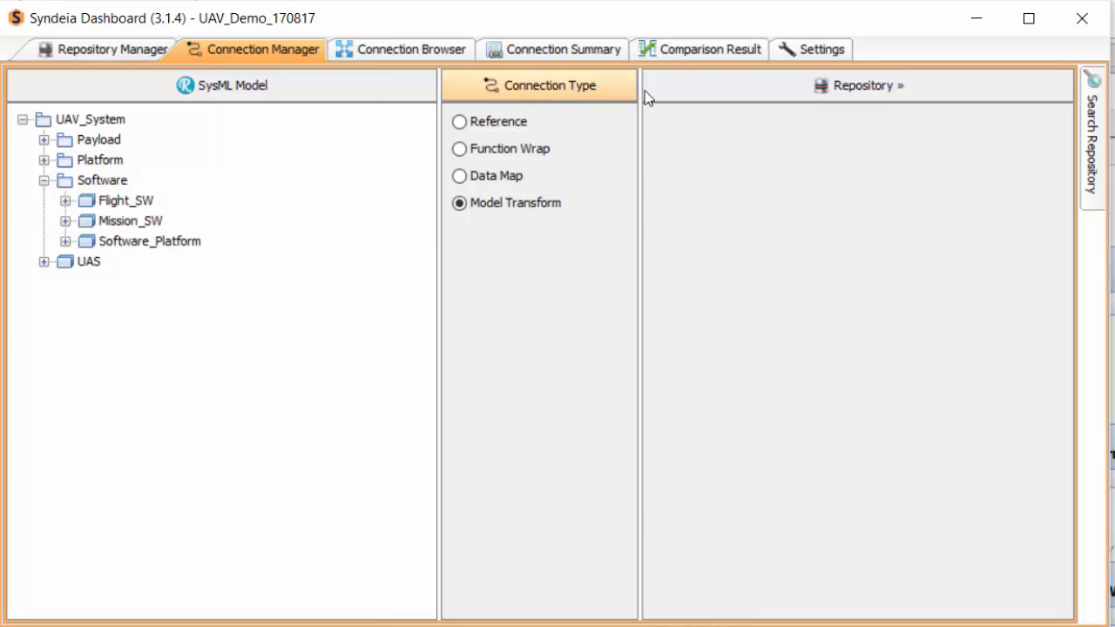
click(714, 85)
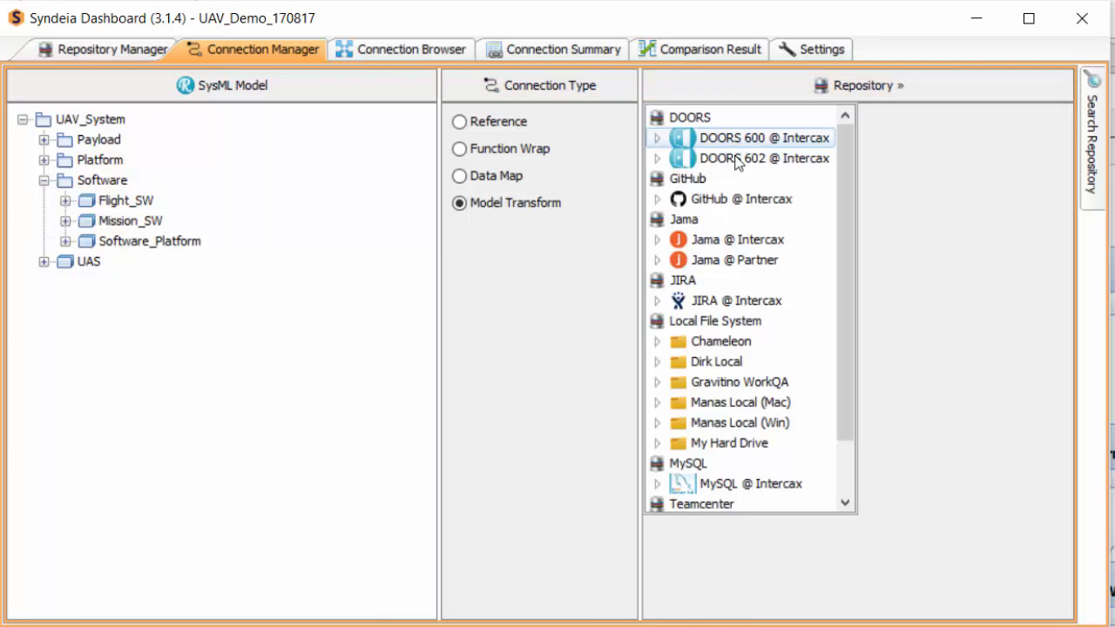
click(741, 199)
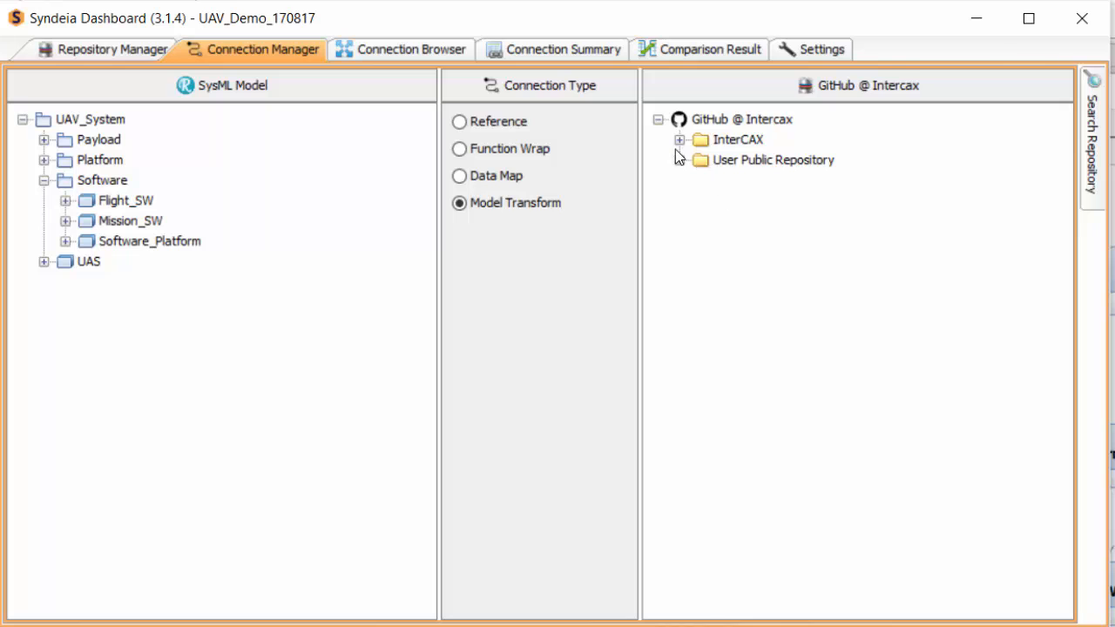
- Expand the repository folders down to the commits on the master branch of the UAV repository under User Public Repository
click(679, 139)
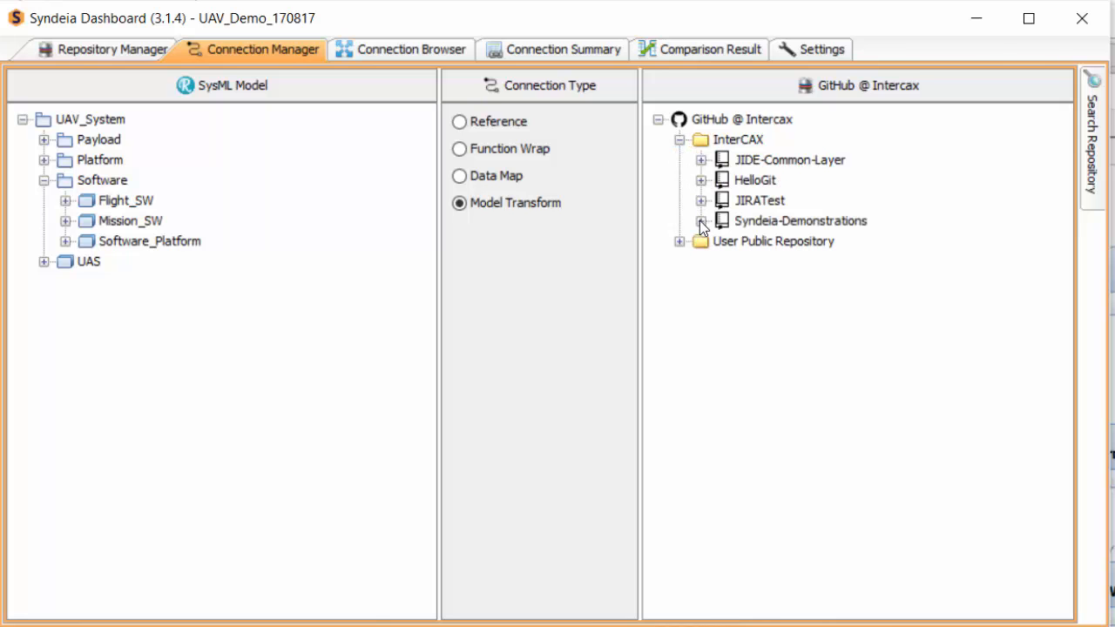
click(680, 241)
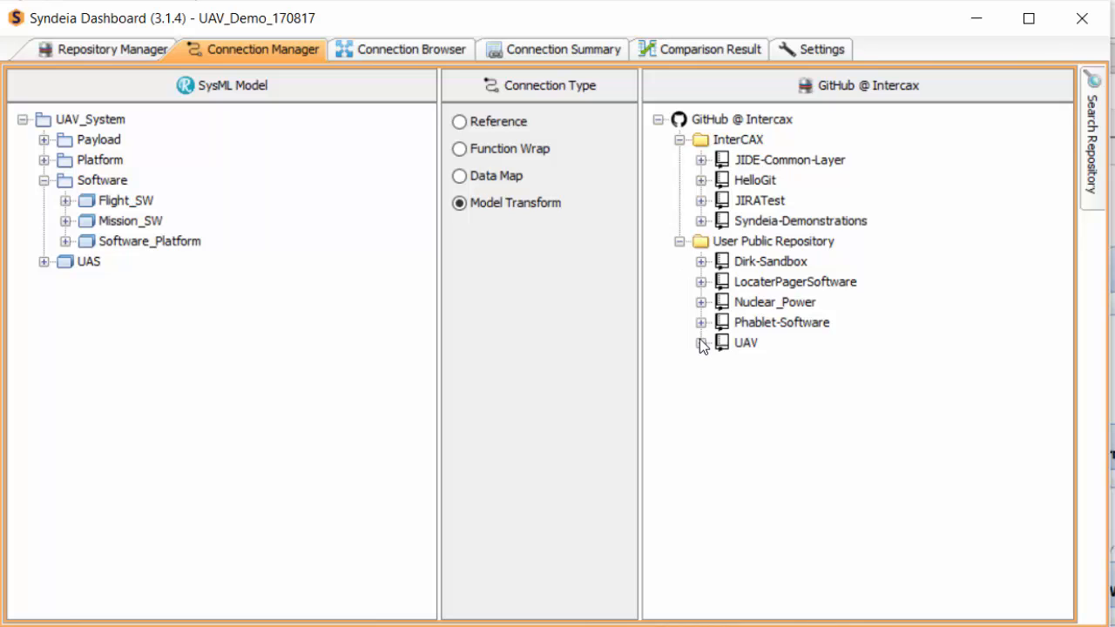
click(701, 342)
click(722, 363)
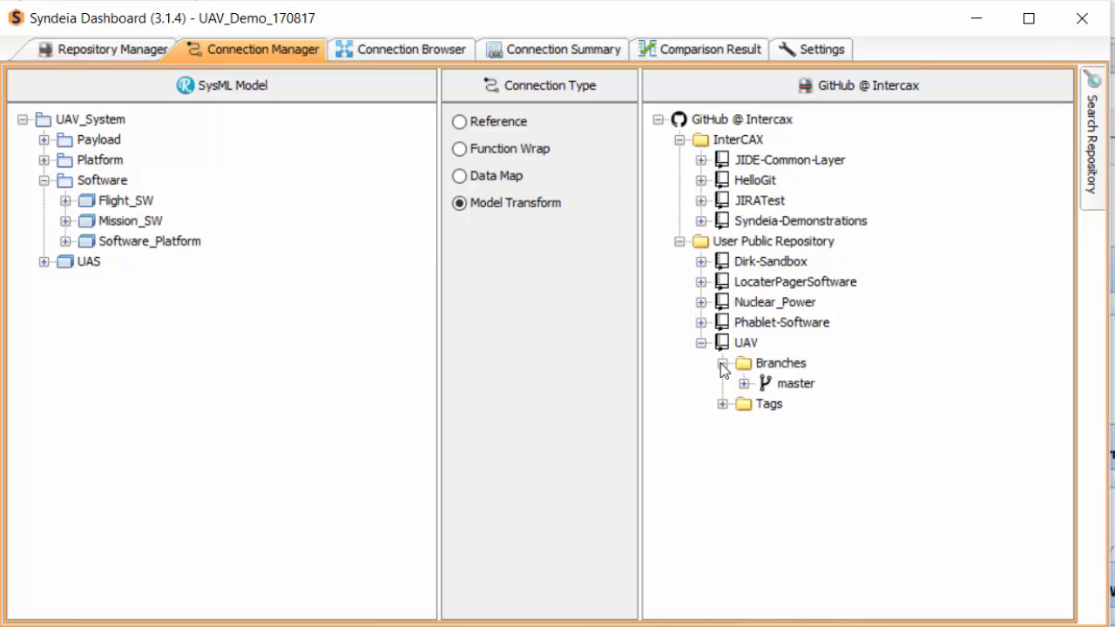
click(745, 385)
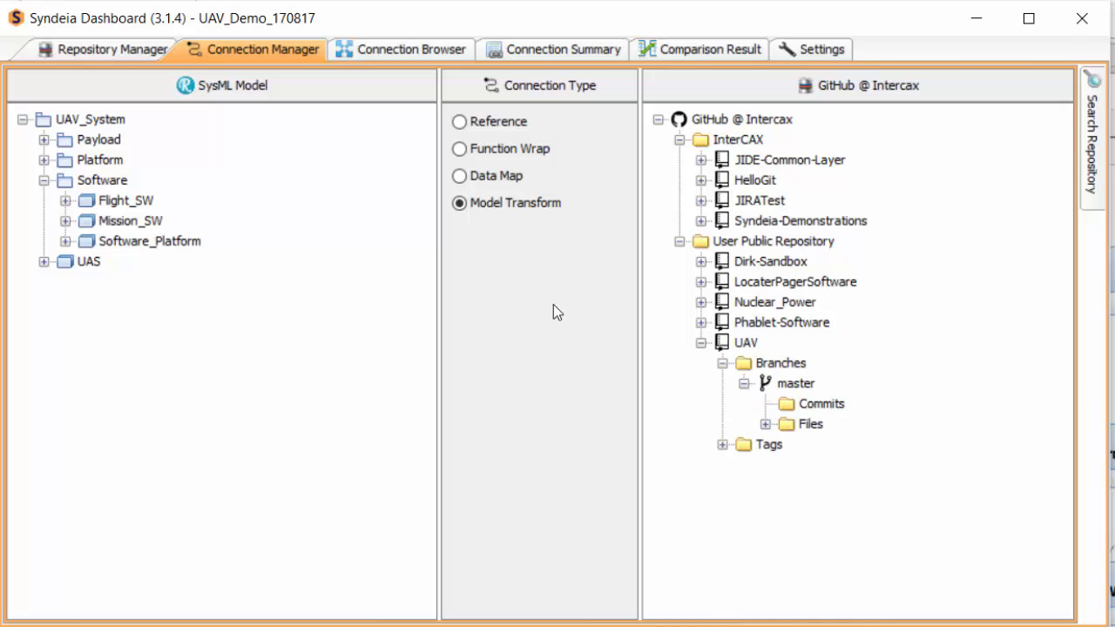
click(766, 404)
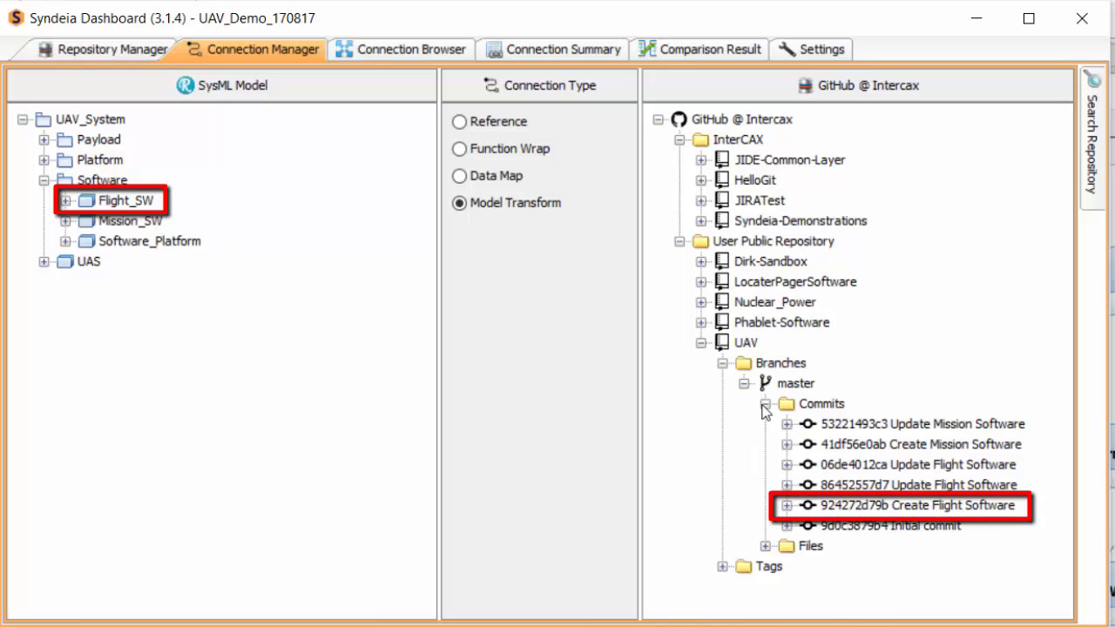
- Create Reference connections between Flight_SW and commit 924272d79b Create Flight Software, and between Mission_SW and commit 41df56e0ab Create Mission Software
click(482, 119)
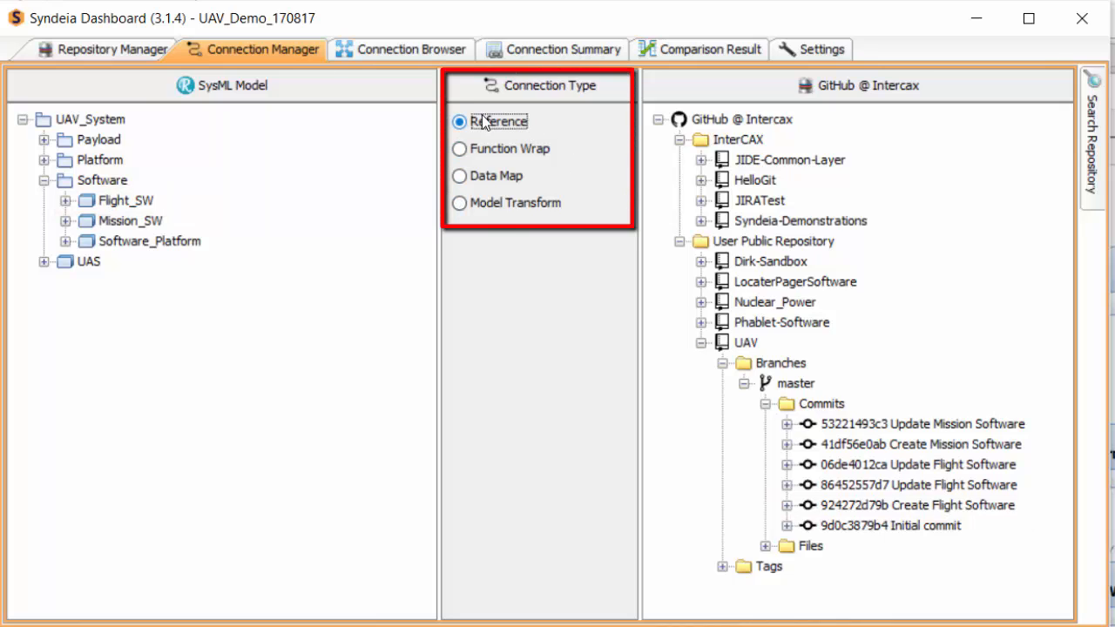
click(91, 202)
drag(129, 201, 617, 381)
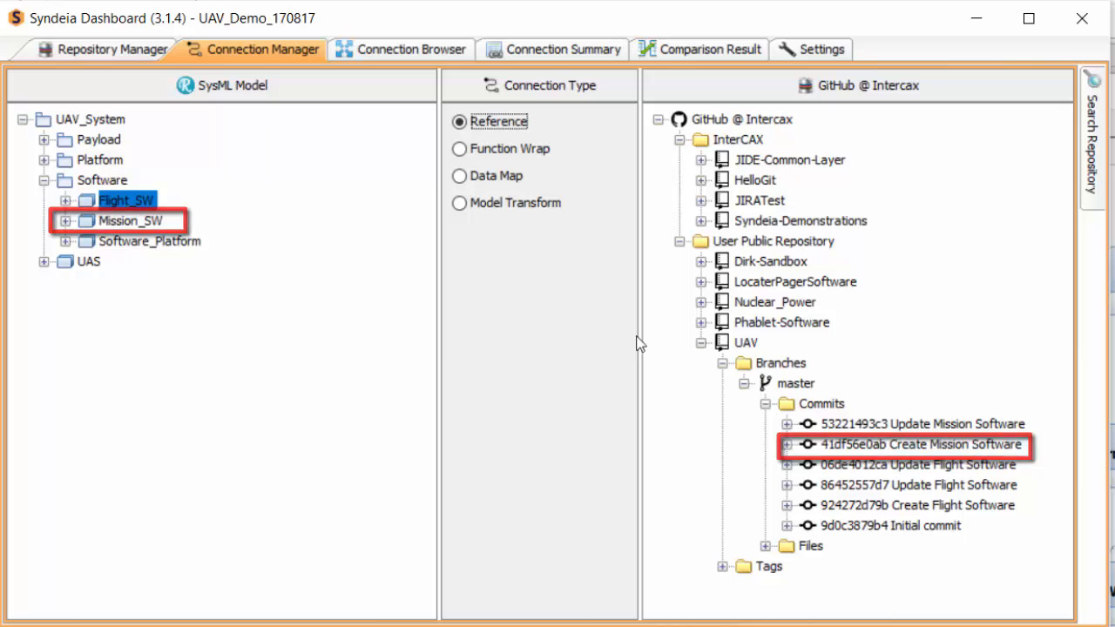
mouse_move(878, 450)
mouse_down()
mouse_move(635, 341)
mouse_move(701, 393)
mouse_move(356, 290)
mouse_move(236, 229)
mouse_move(155, 225)
mouse_up()
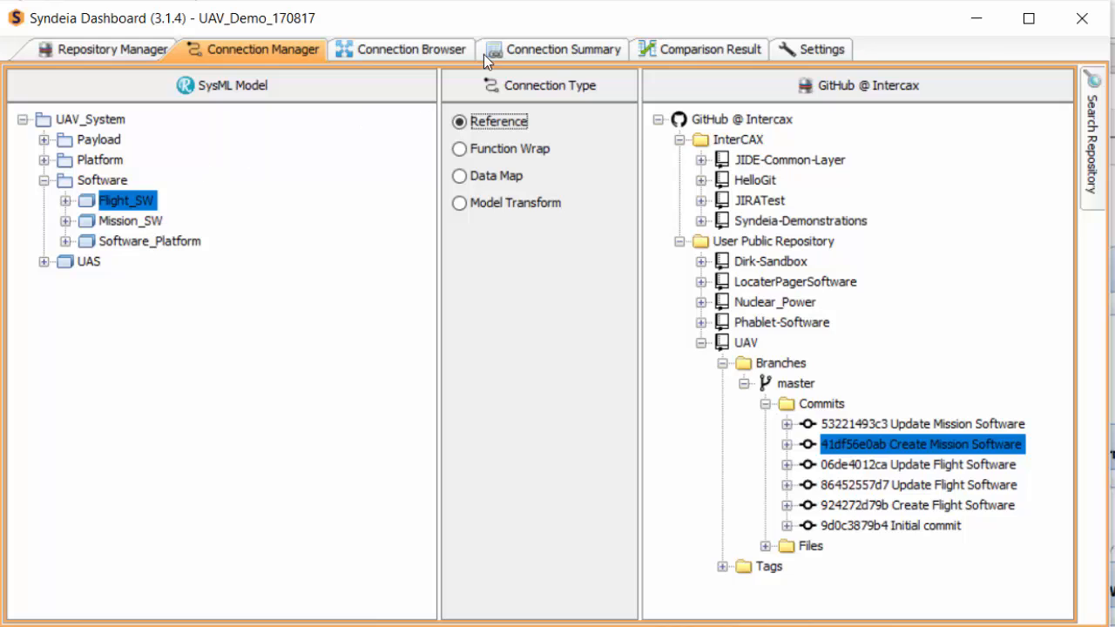
- List all connections of the model in the connection summary and sort them by target repository
click(579, 53)
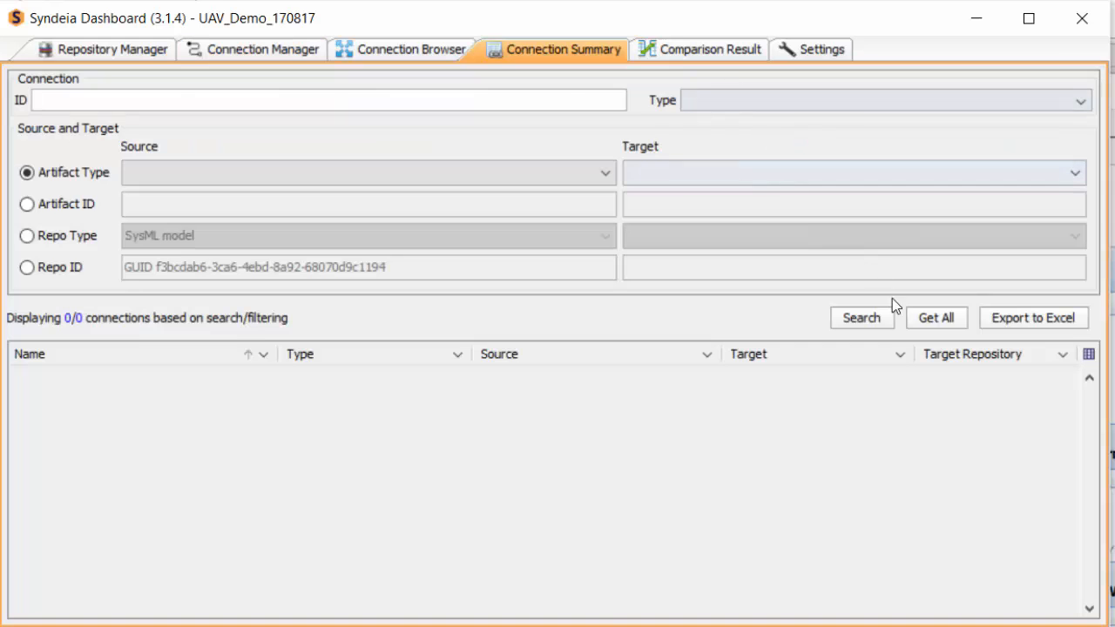
click(934, 319)
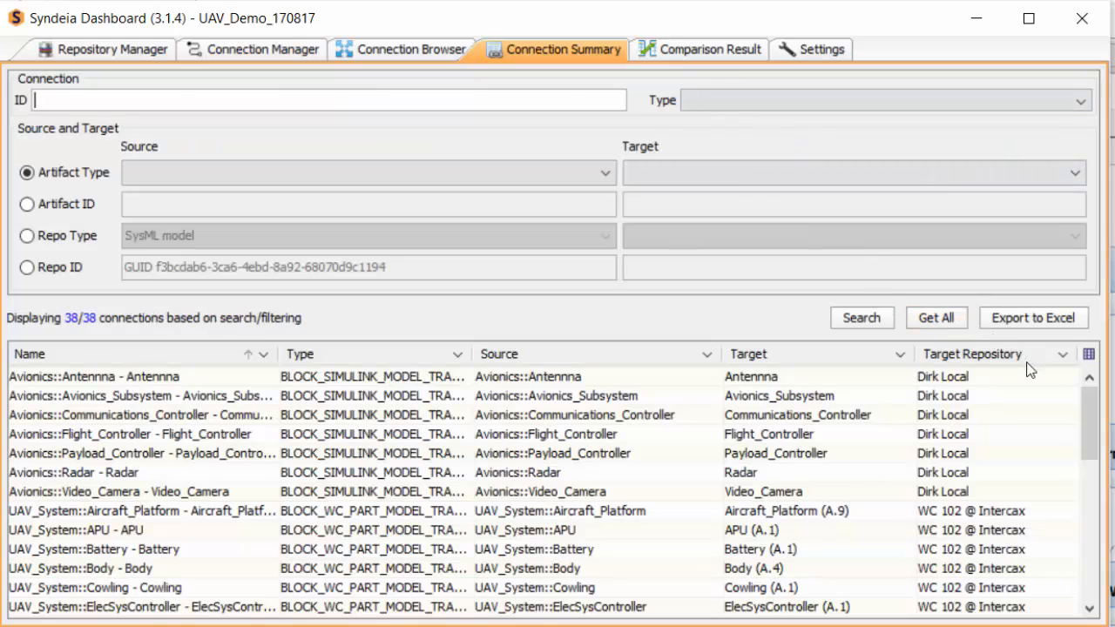
click(1033, 355)
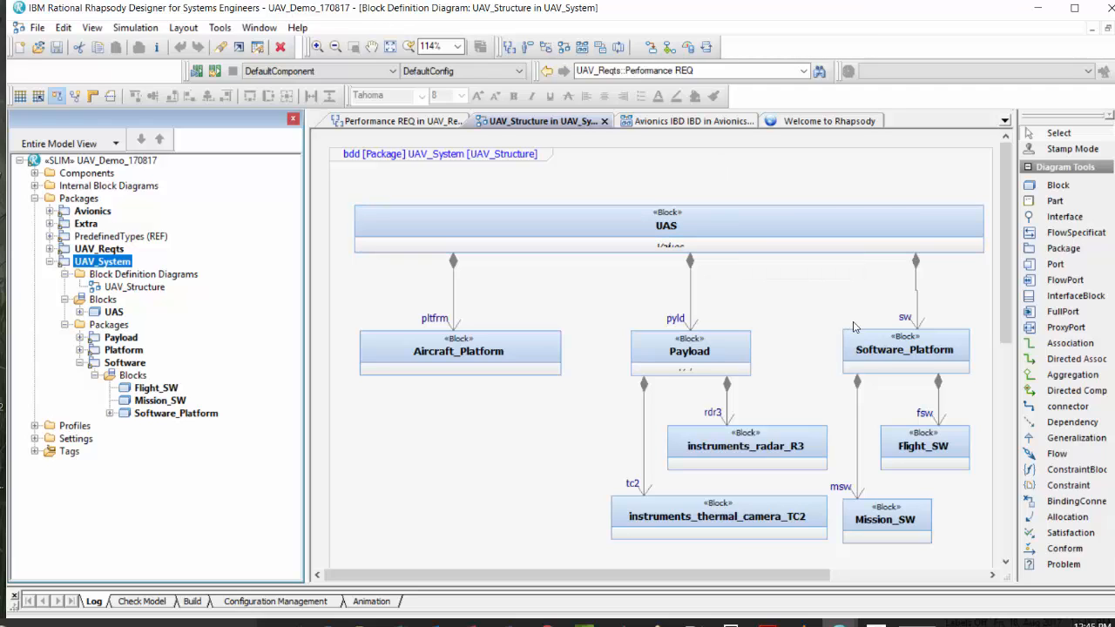
- Switch to Rational Rhapsody and open the connected artifacts of the Flight_SW block in the UAV_Structure diagram through Syndeia
right_click(903, 446)
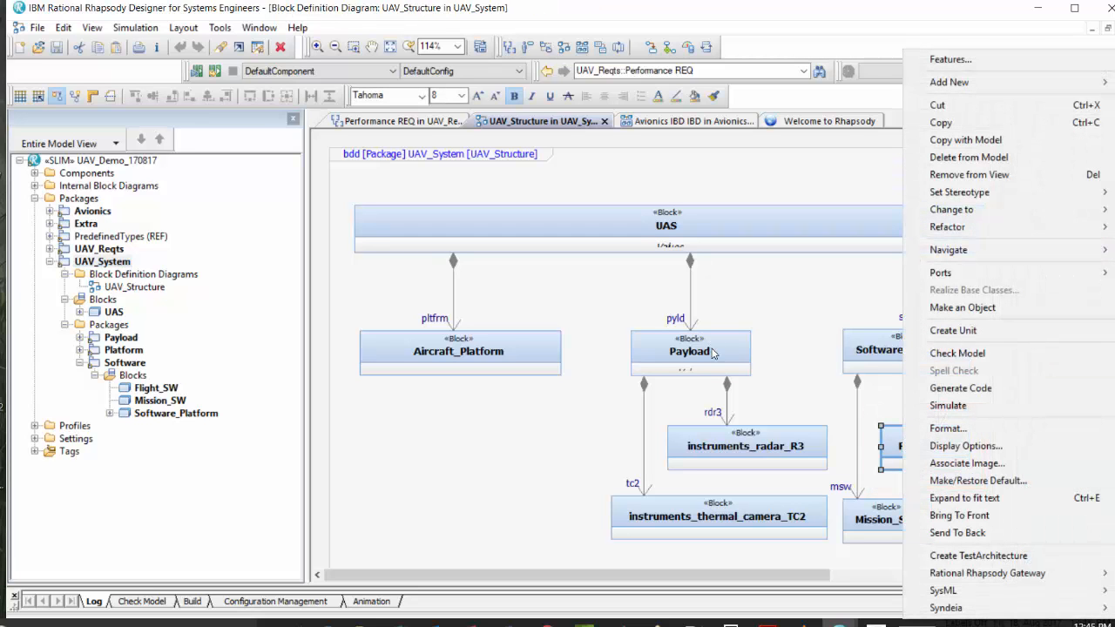
mouse_move(953, 610)
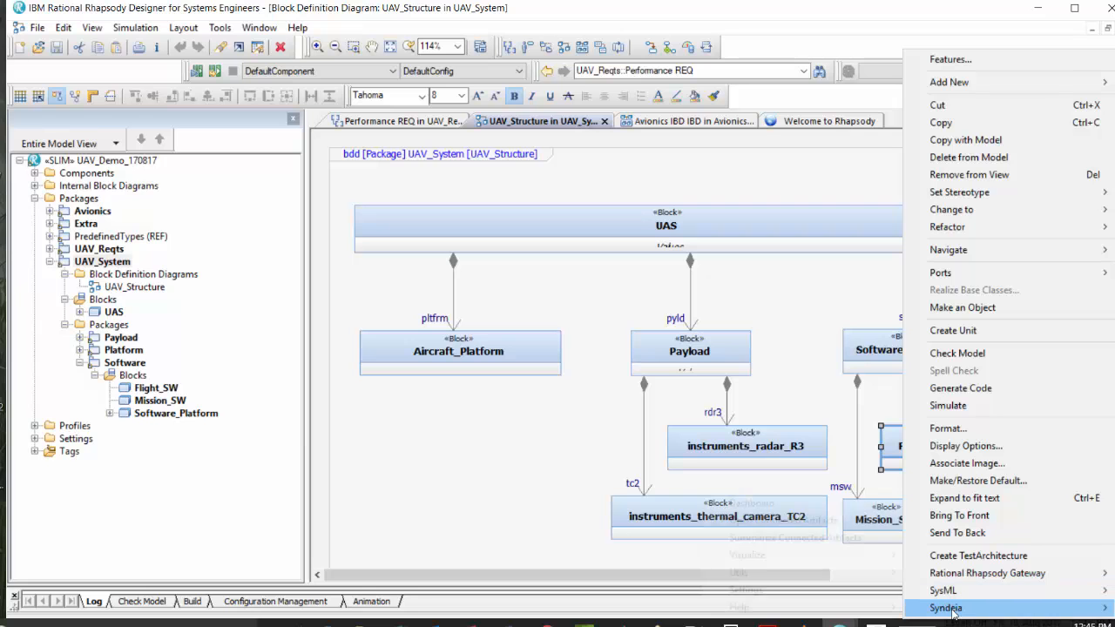
mouse_move(842, 582)
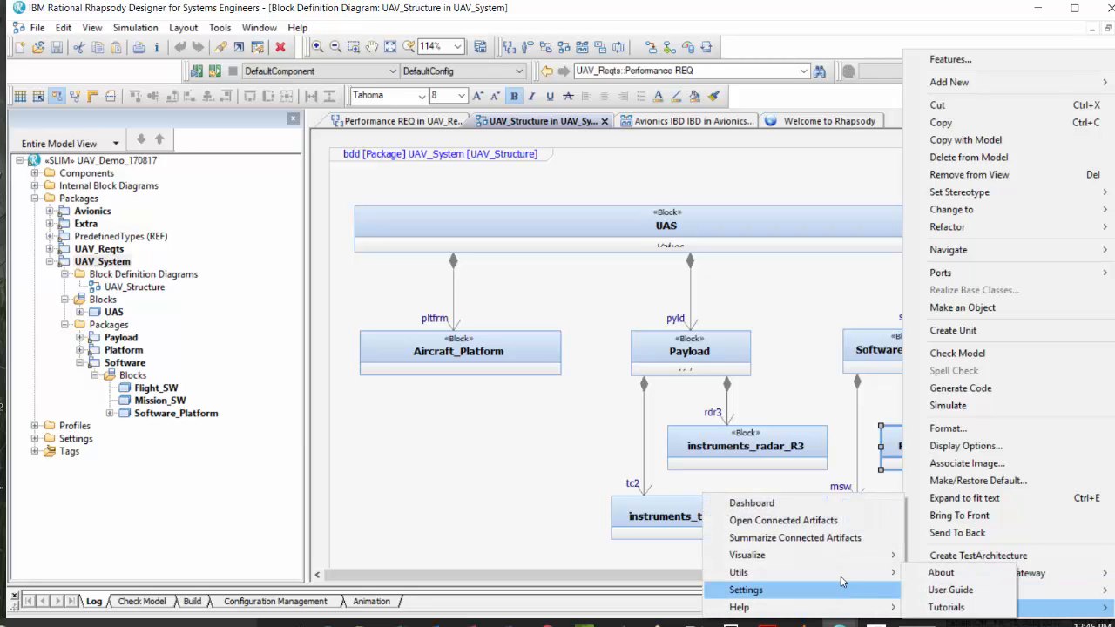
click(783, 520)
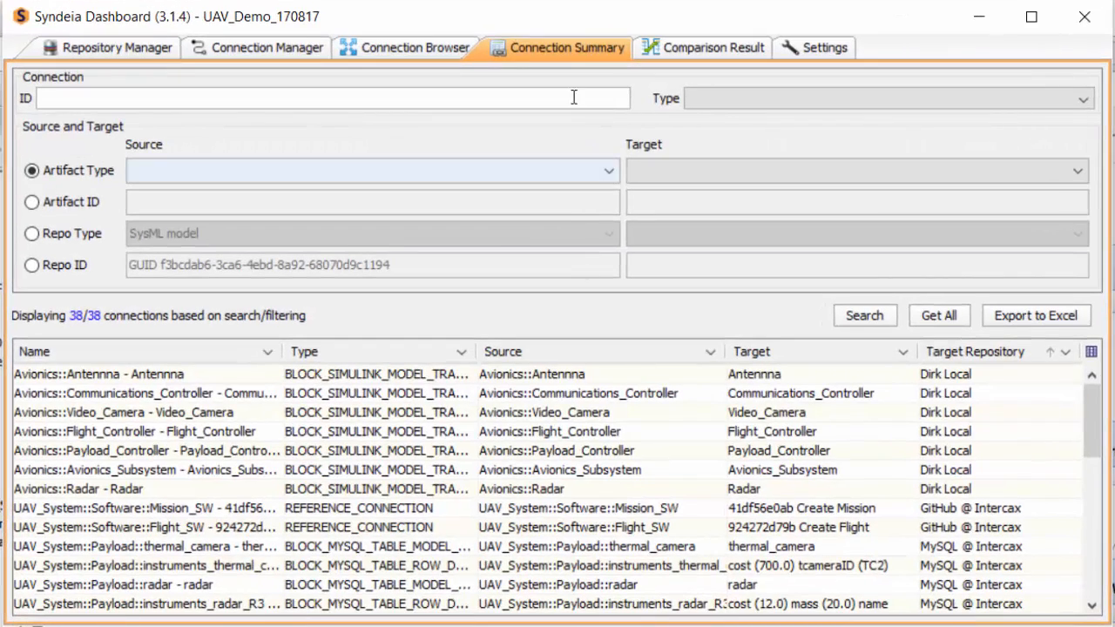
- In the Syndeia Dashboard, compare Mission_SW's reference connection with its GitHub target, and sync it from target to SysML
click(459, 50)
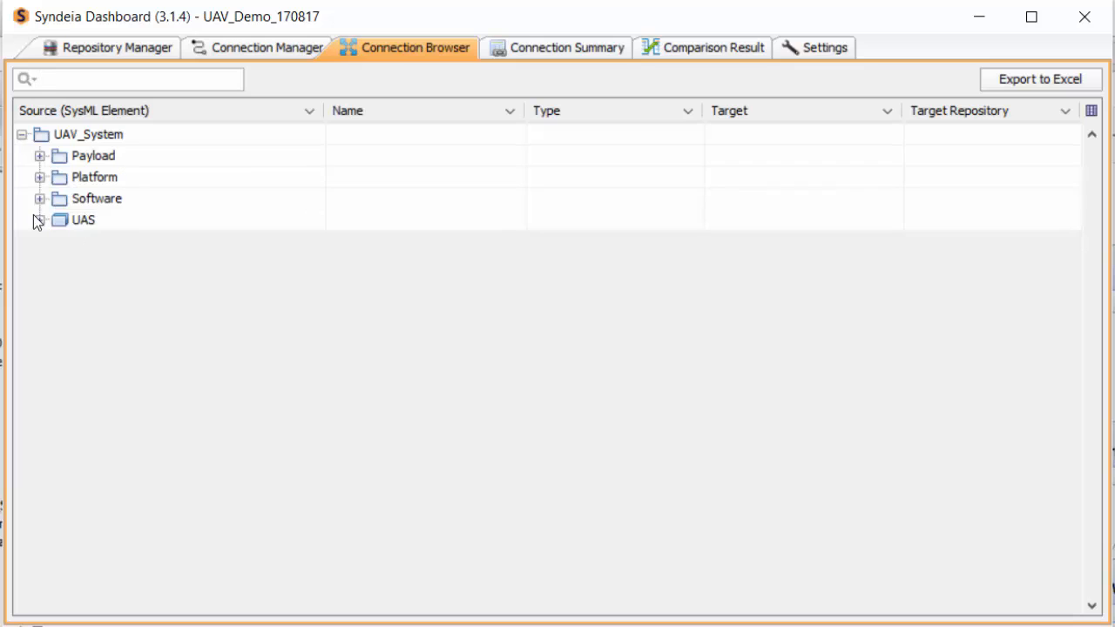
click(40, 200)
click(57, 242)
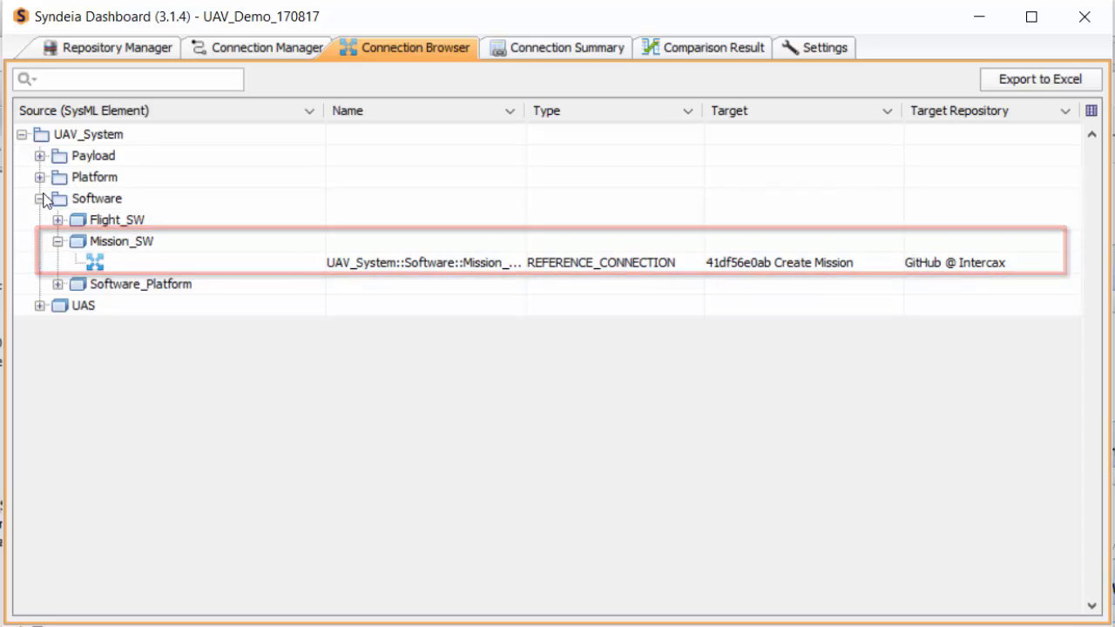
right_click(130, 263)
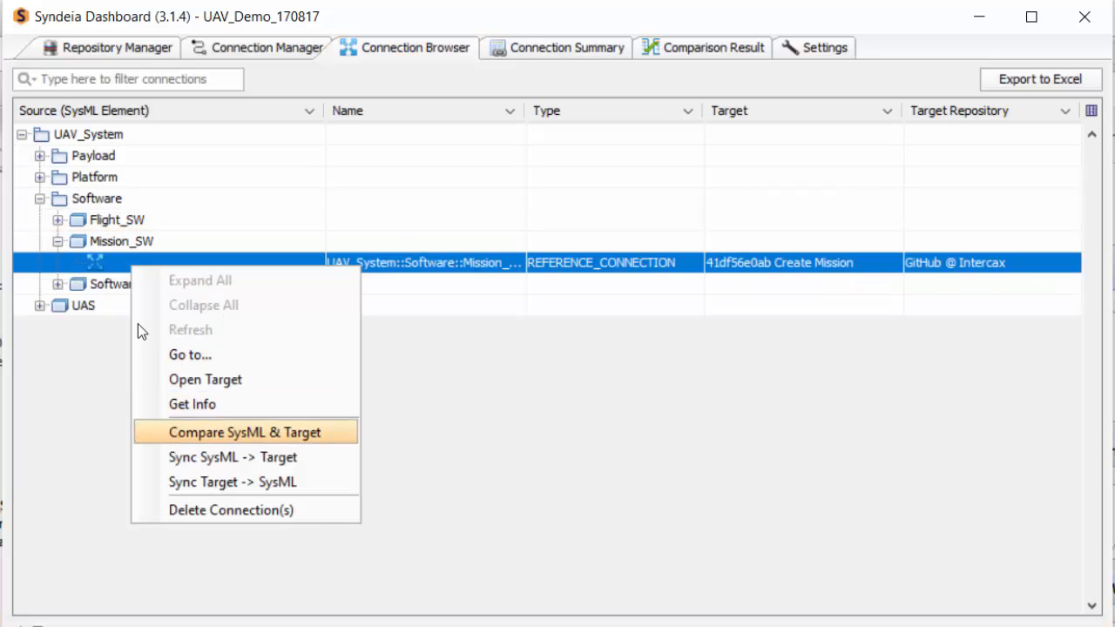
key(Return)
key(Return)
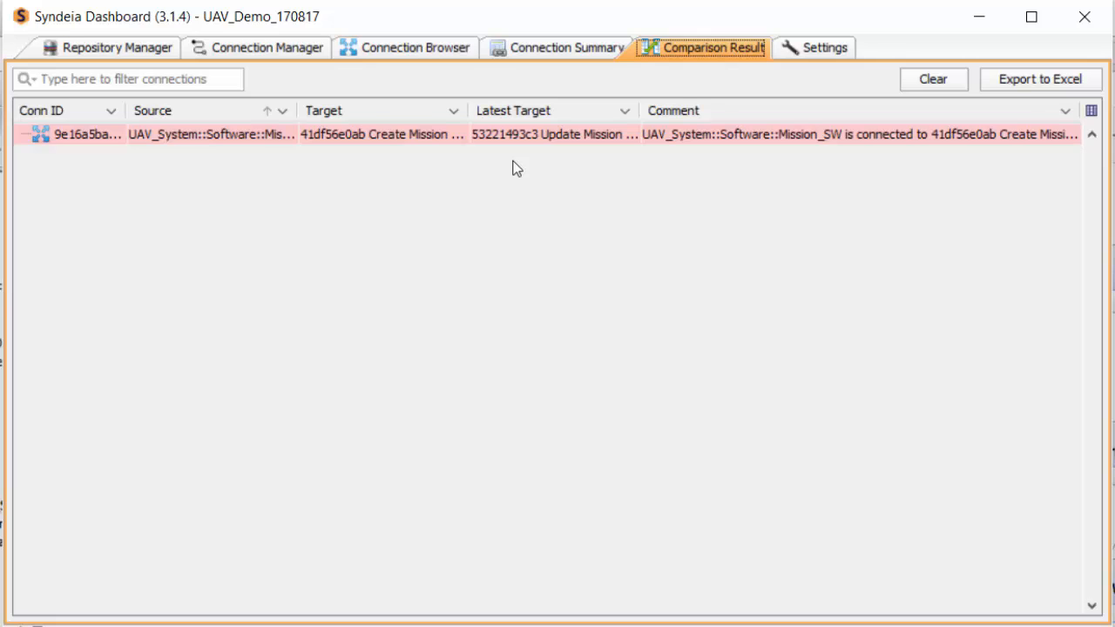
right_click(366, 136)
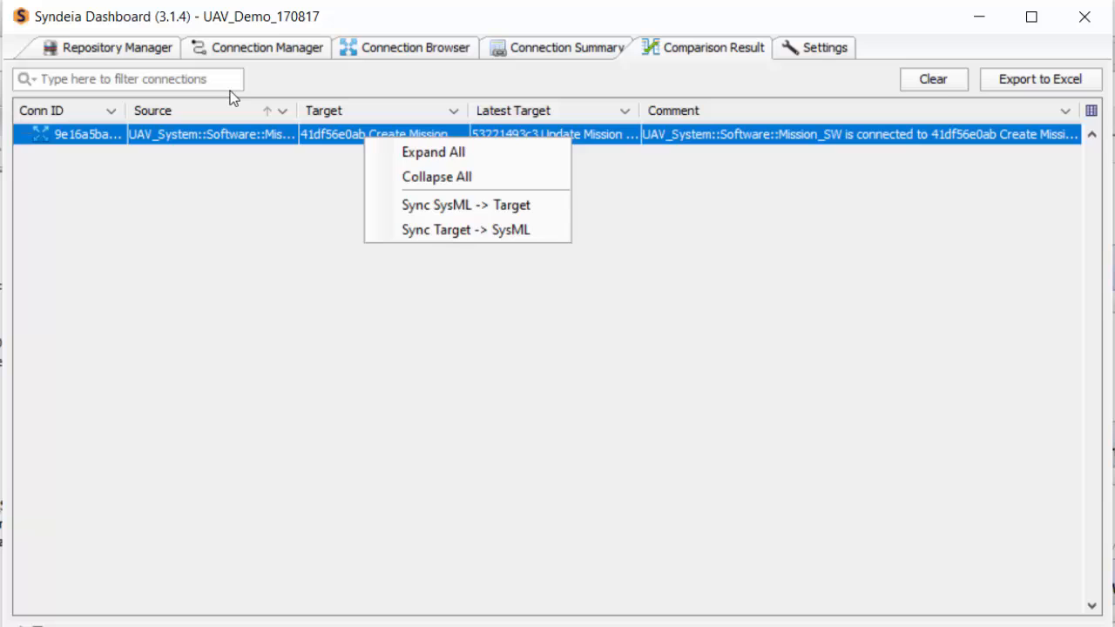
click(449, 231)
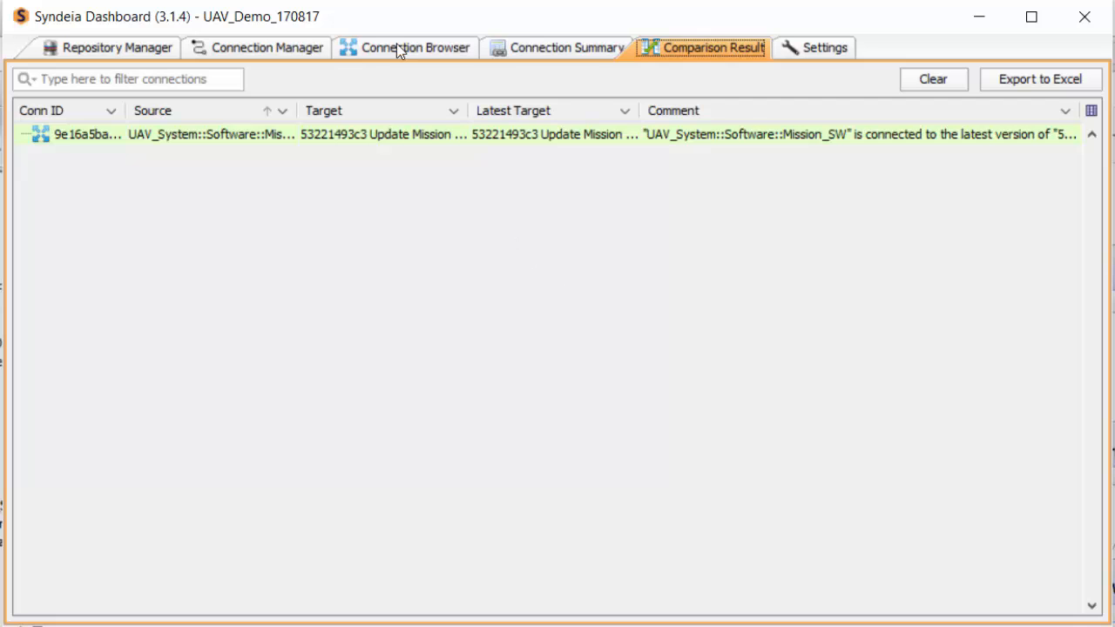
- Examine the files on the UAV repository's master branch and those in commit 41df56e0ab Create Mission Software
click(306, 52)
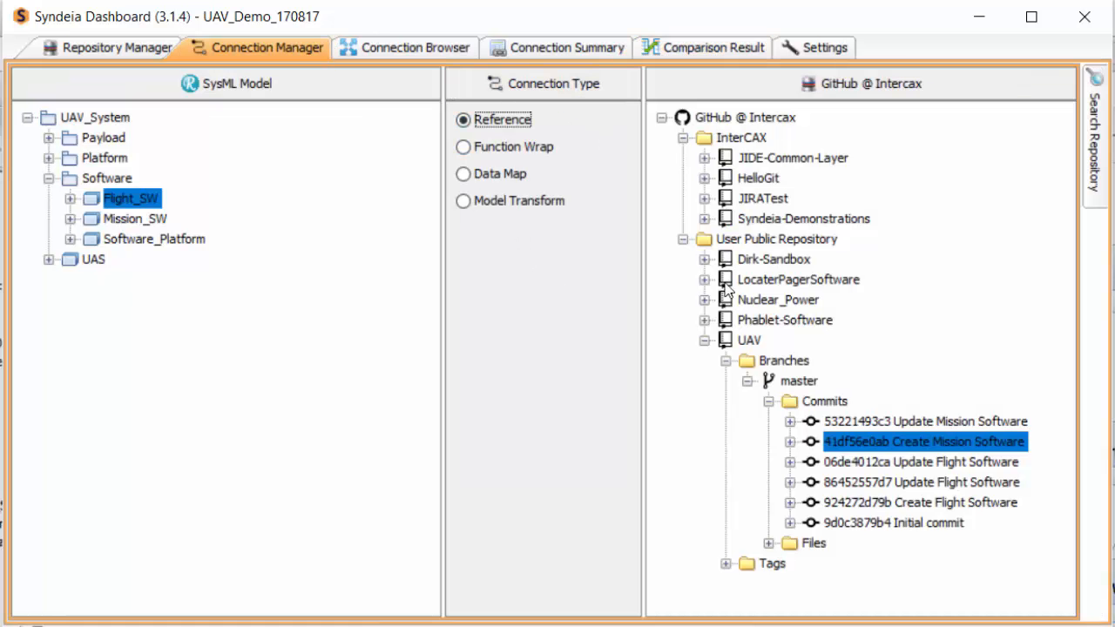
click(769, 401)
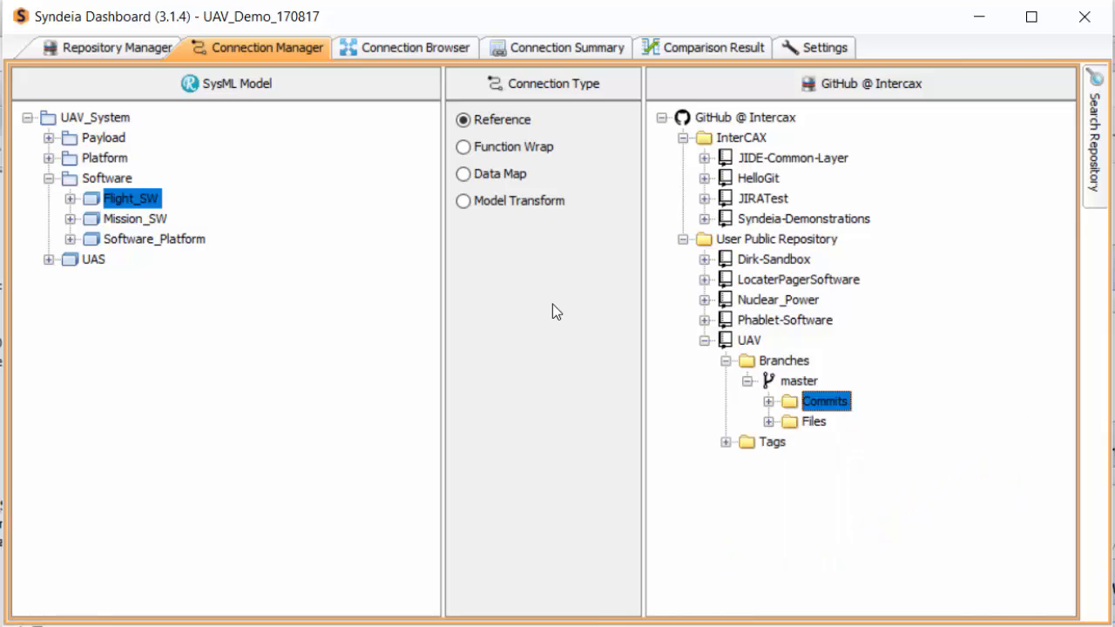
click(769, 422)
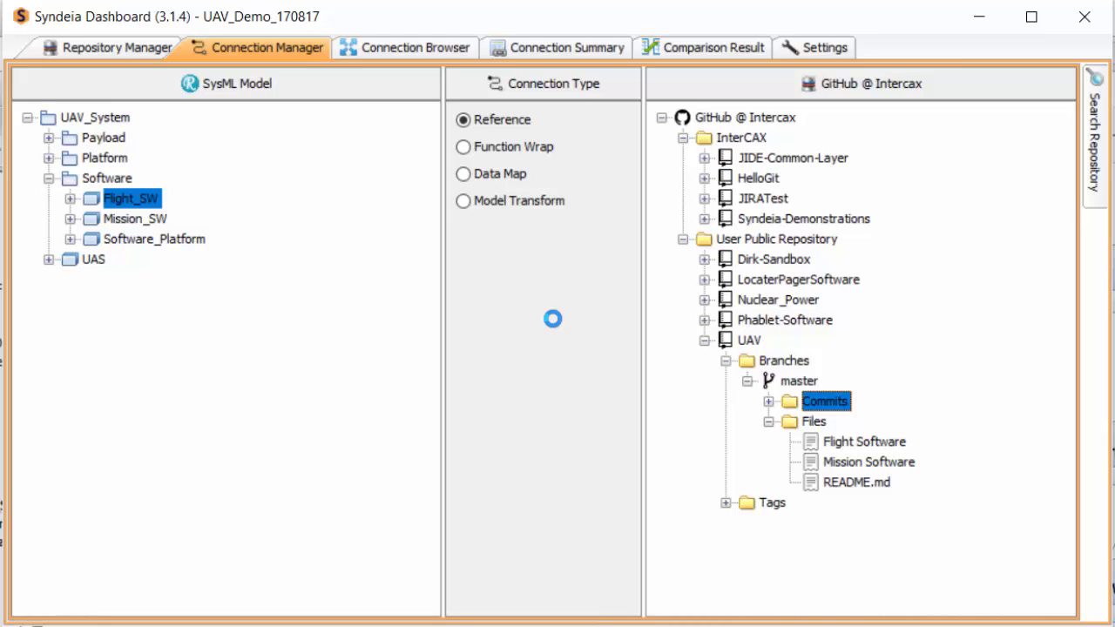
click(768, 402)
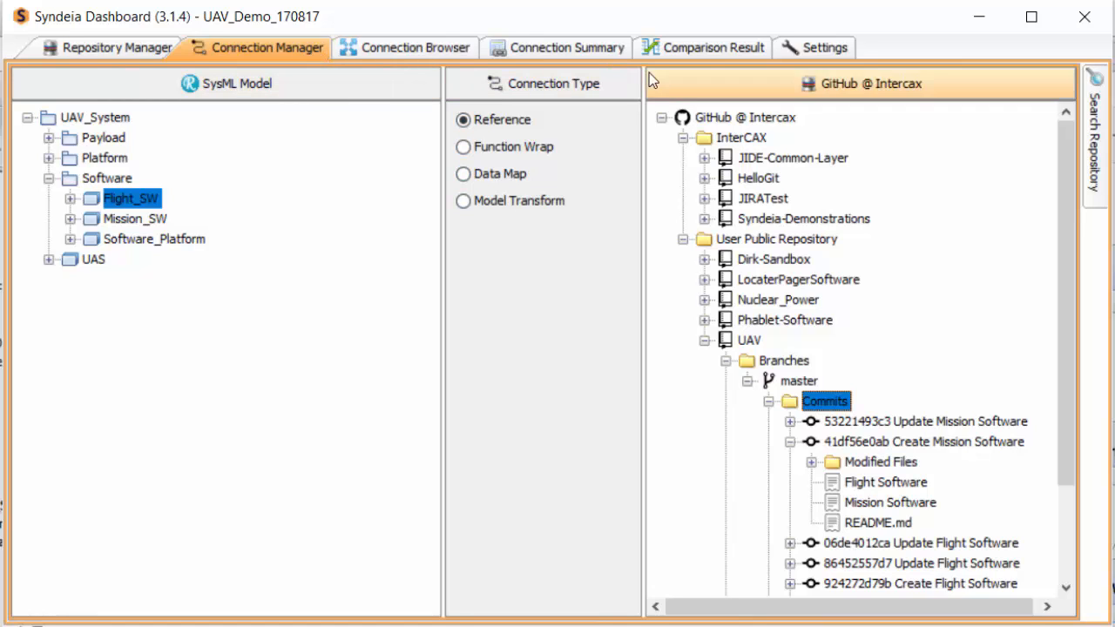
- Load the JIRA @ Intercax repository and create a Reference connection between issue UAV-45 from the repository search and Flight_SW
click(750, 83)
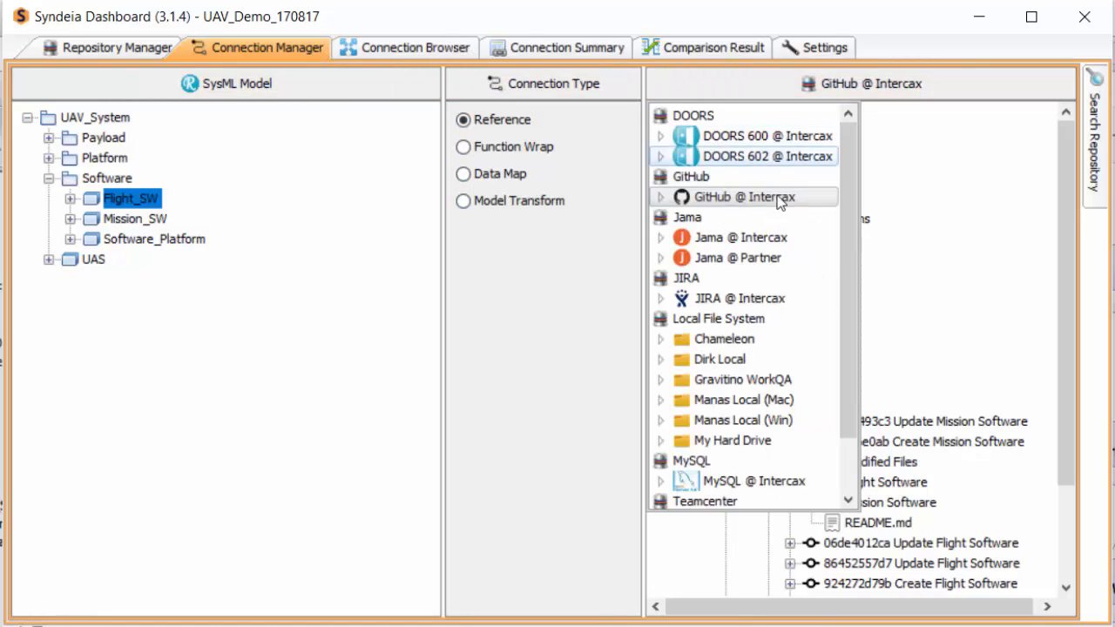
click(756, 300)
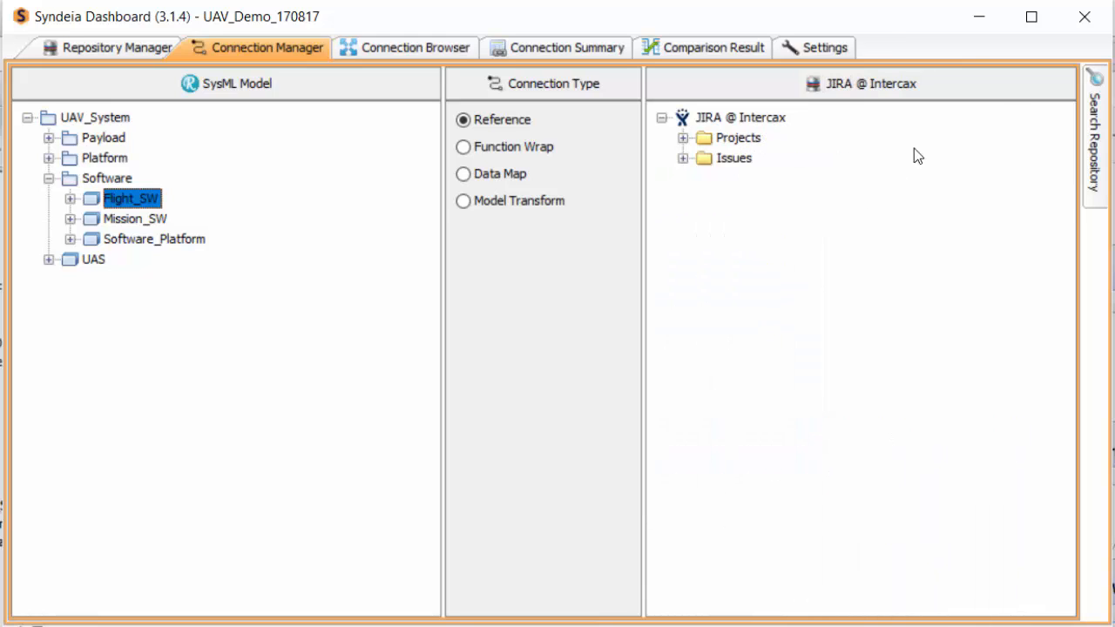
click(1093, 144)
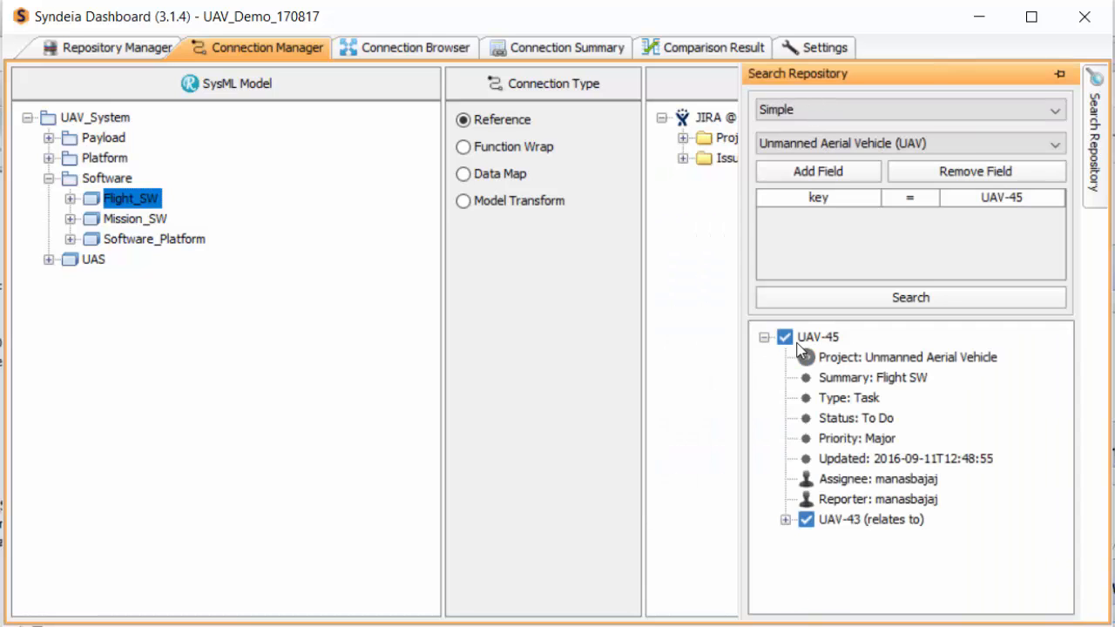
click(798, 342)
drag(758, 339, 155, 201)
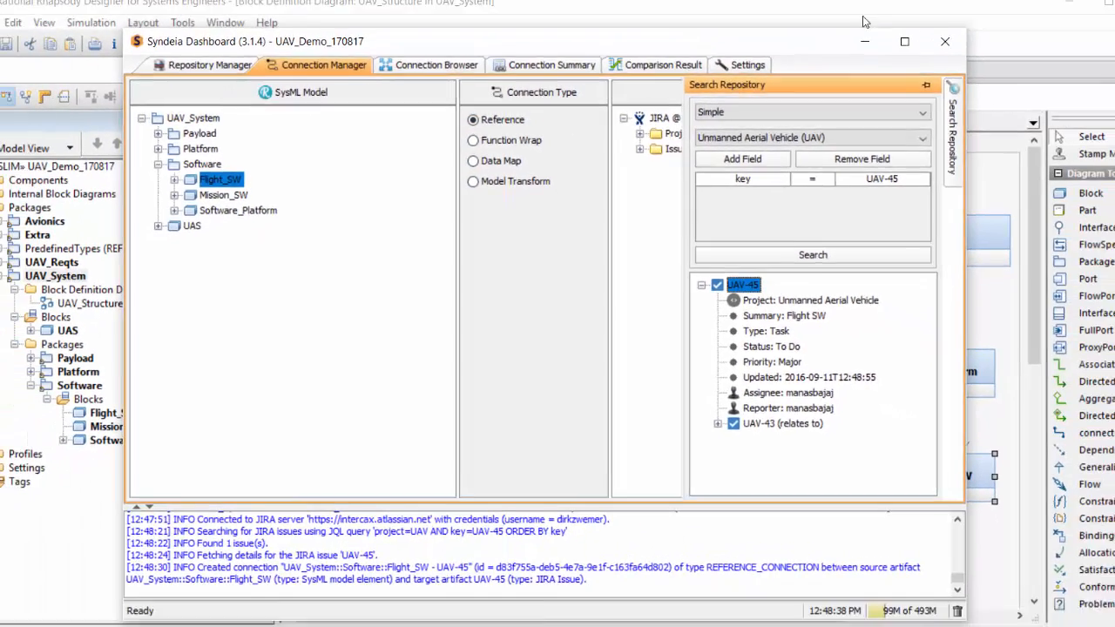
- Return to Rational Rhapsody and open the artifacts connected to the Flight_SW block, including its JIRA issue
click(863, 17)
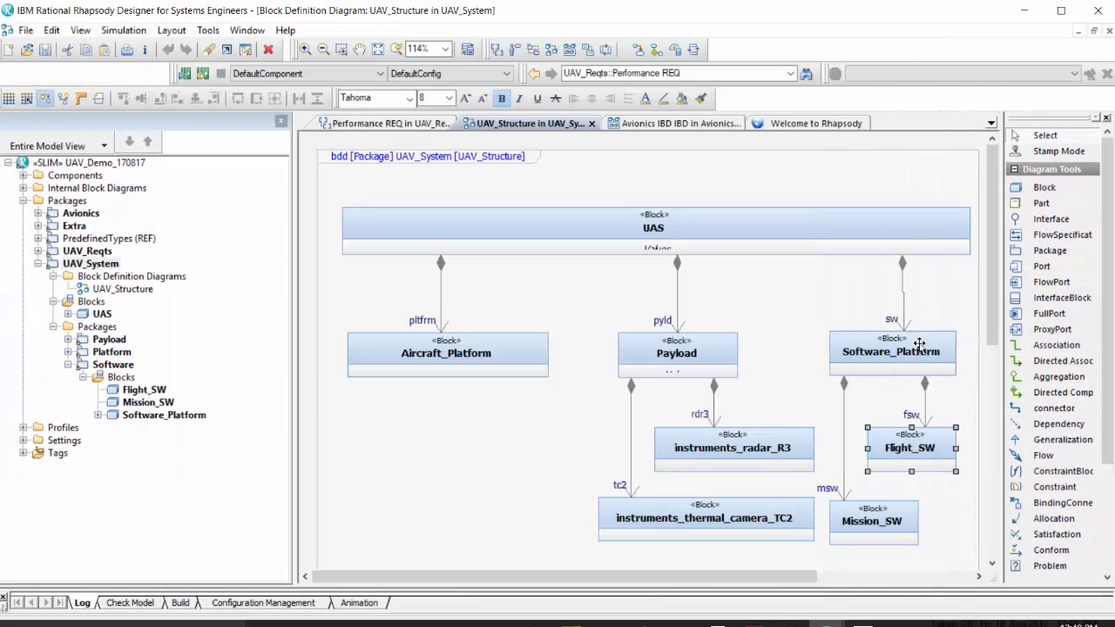
right_click(920, 433)
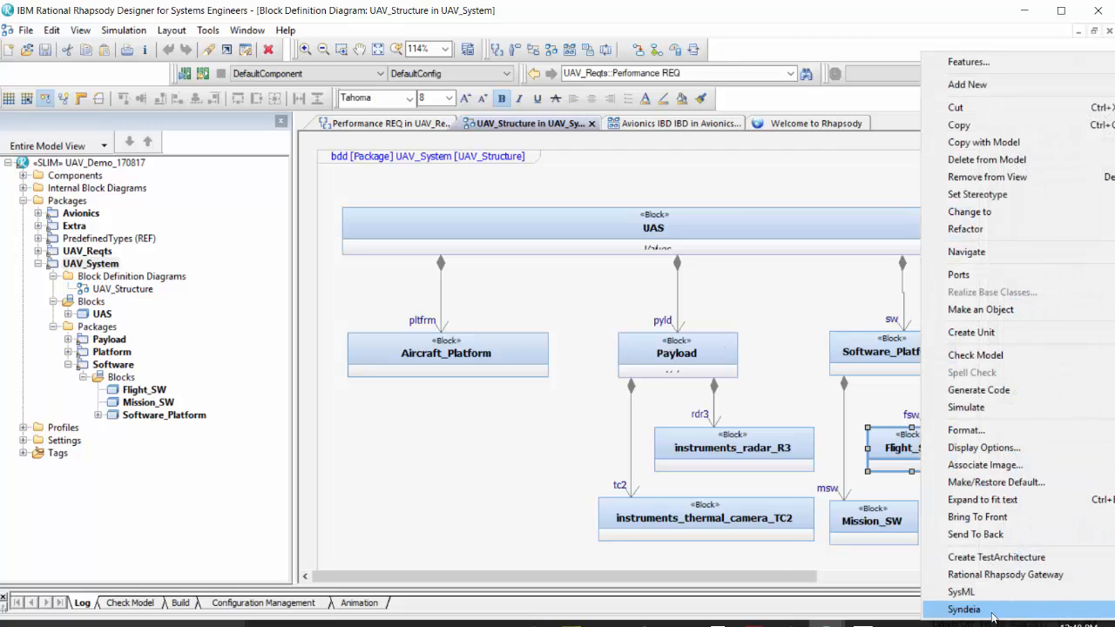
mouse_move(974, 610)
click(801, 521)
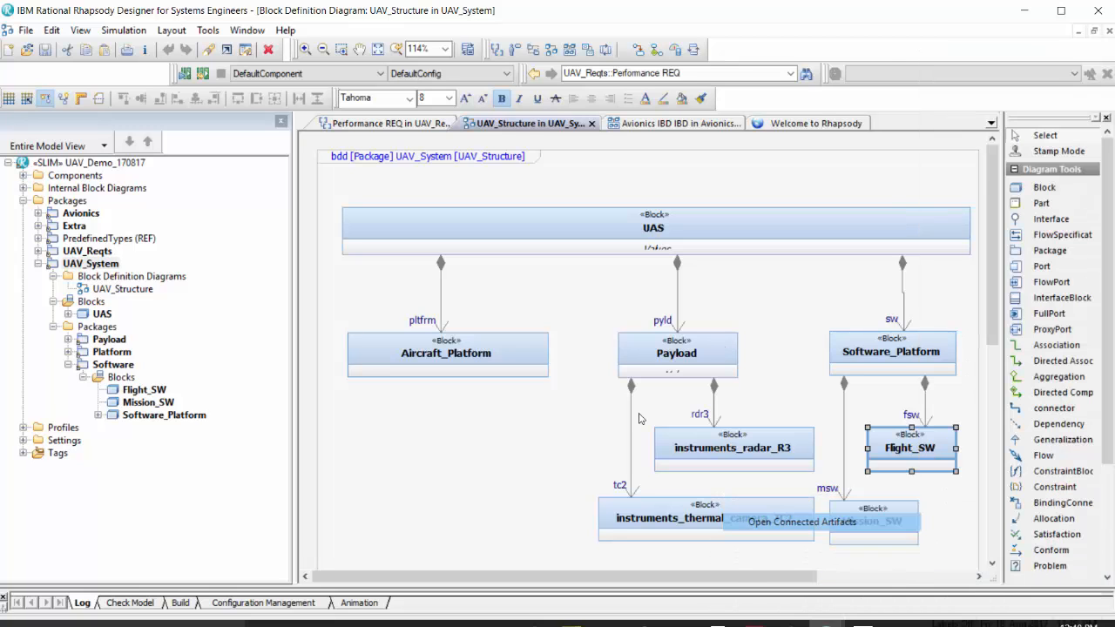